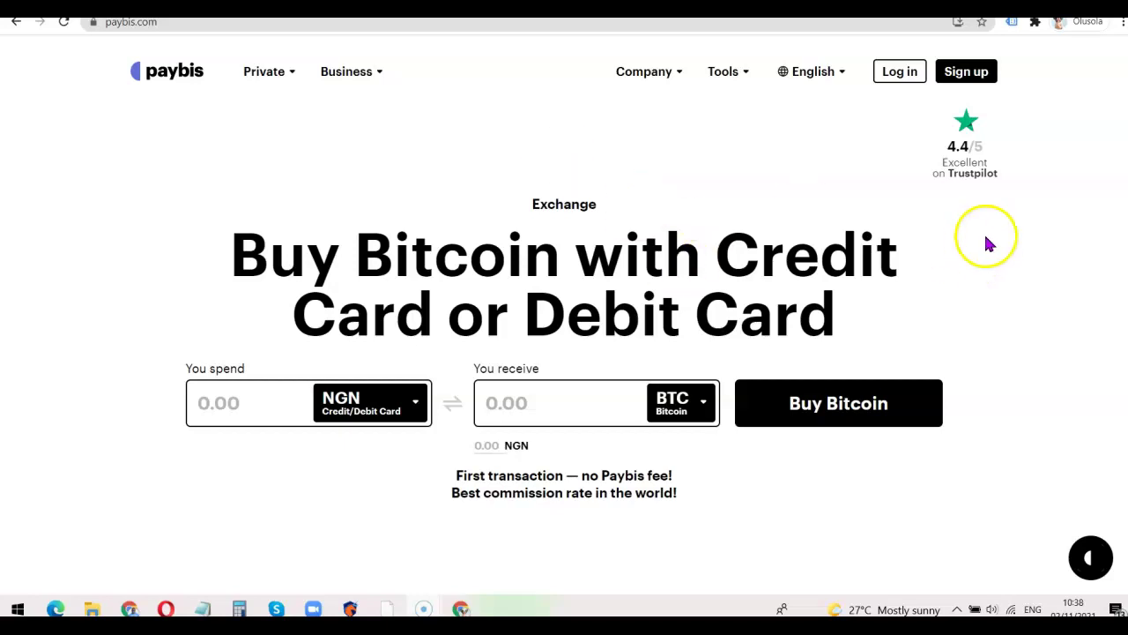
Step: Begin sign-up accepting terms, privacy policy and reCAPTCHA, then switch to the Exchange window
click(973, 77)
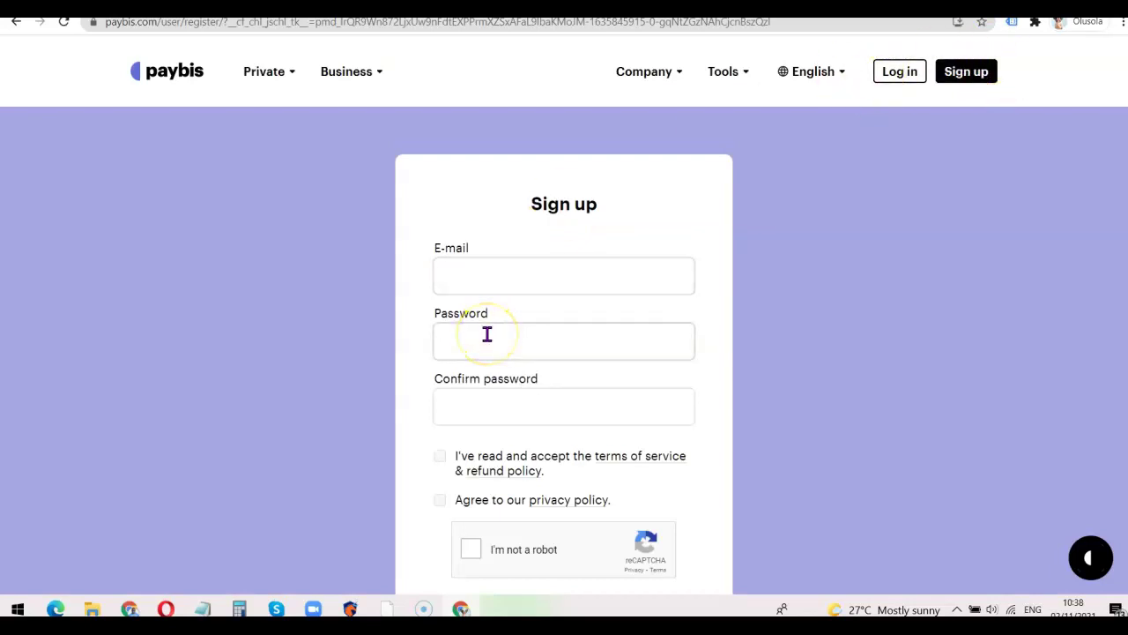
scroll(485, 330, down, 3)
click(439, 308)
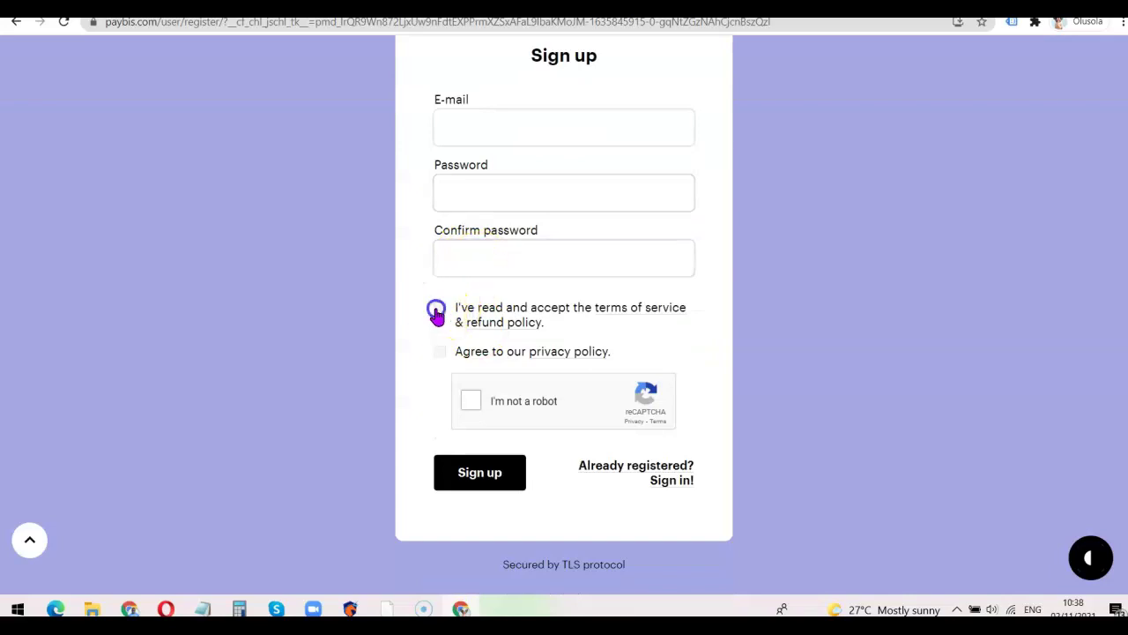
click(439, 350)
click(471, 401)
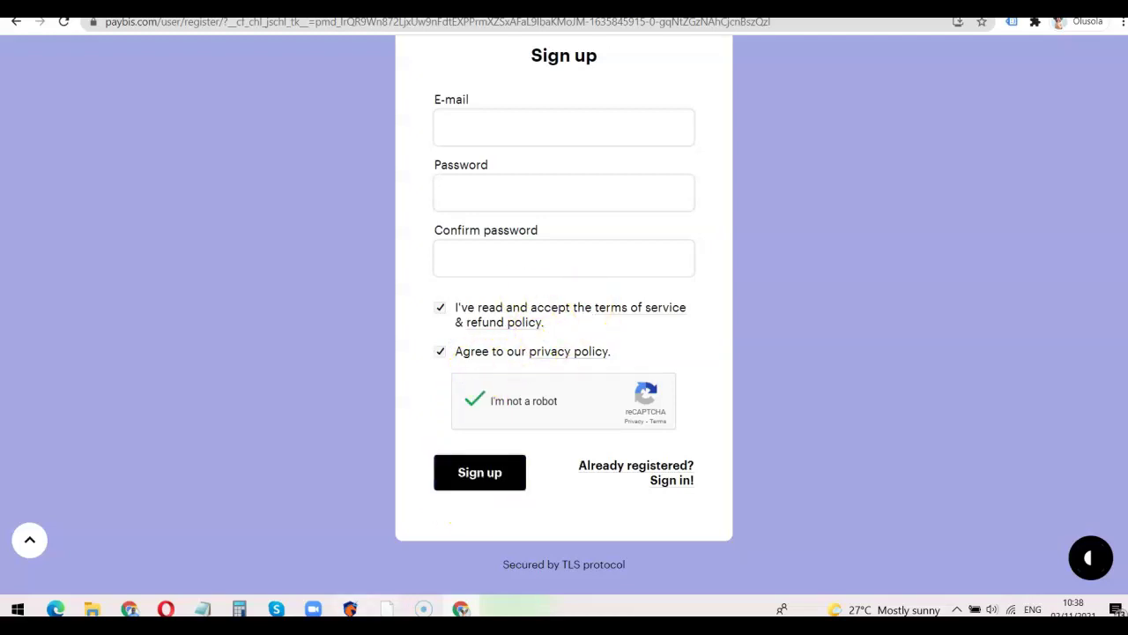
mouse_move(129, 607)
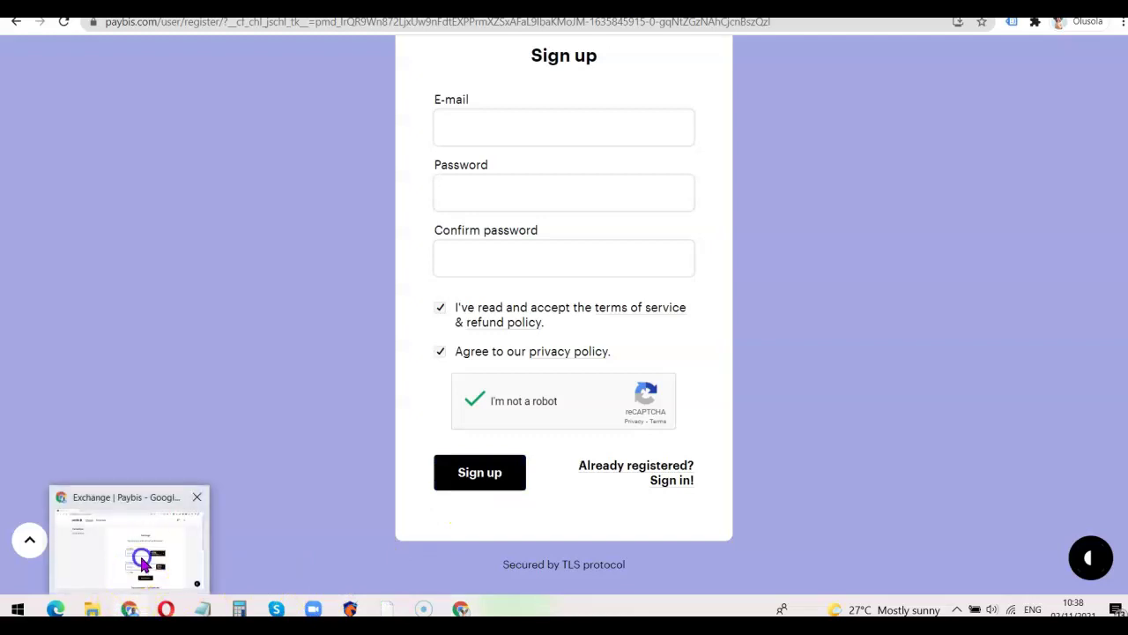
click(142, 562)
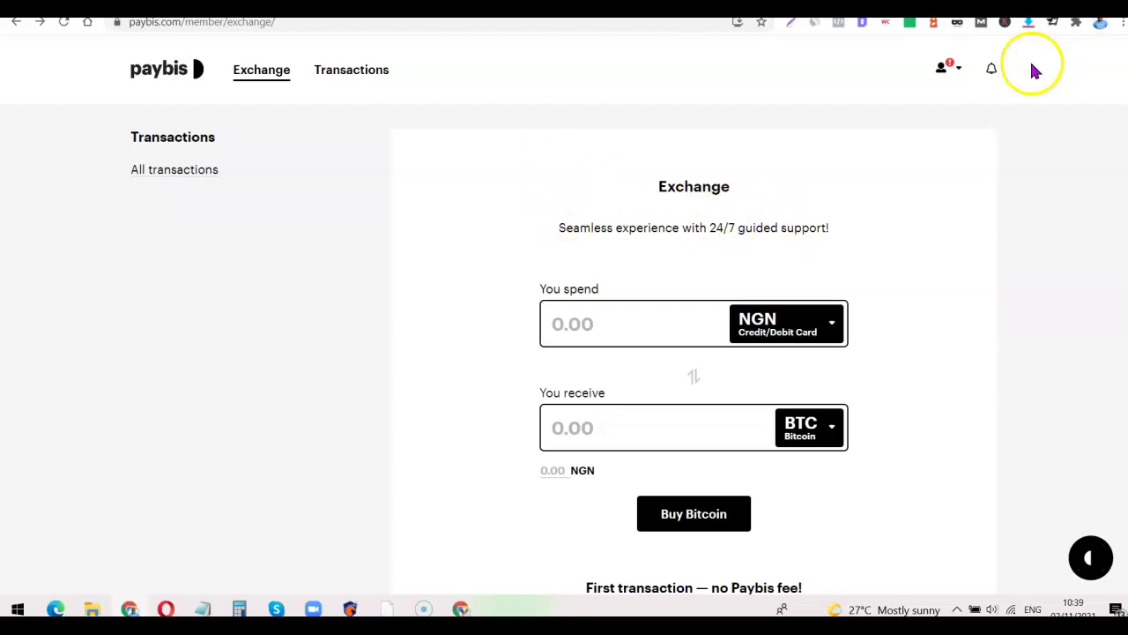
Step: Start verification from the account menu's Verification page and acknowledge the scam warning
click(962, 71)
click(960, 74)
click(945, 80)
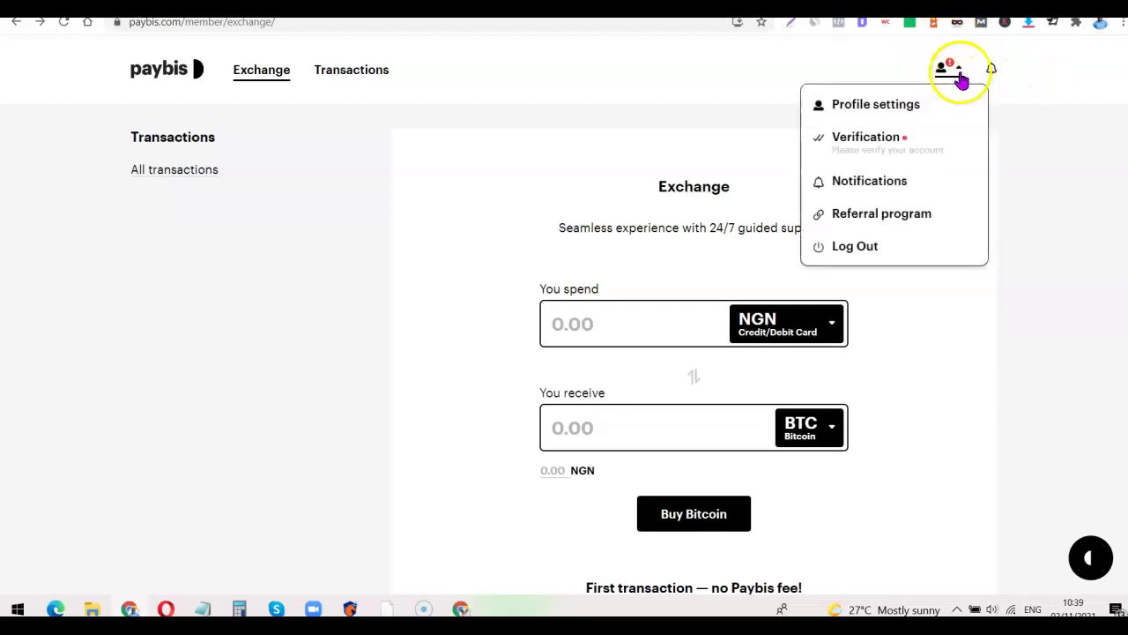
click(878, 150)
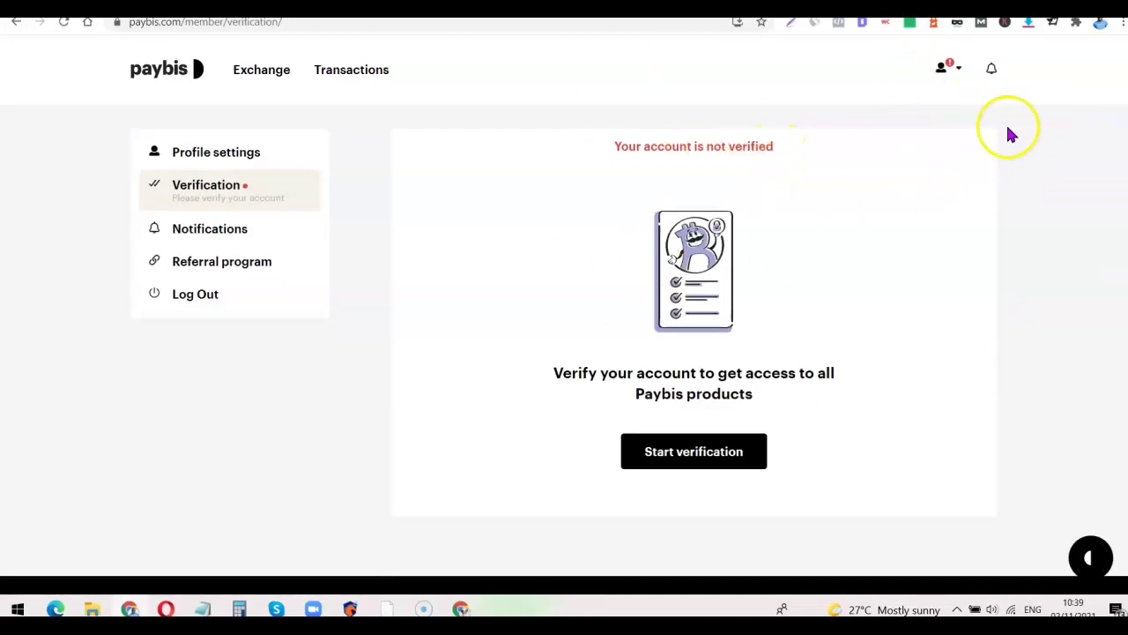
click(701, 458)
scroll(728, 276, down, 2)
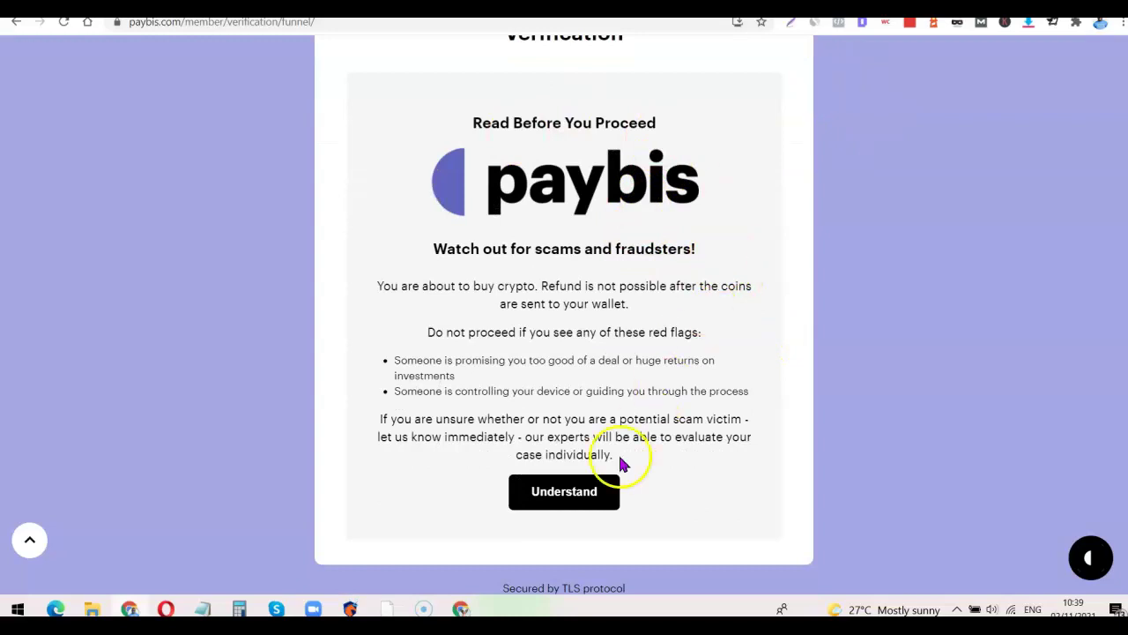
click(548, 500)
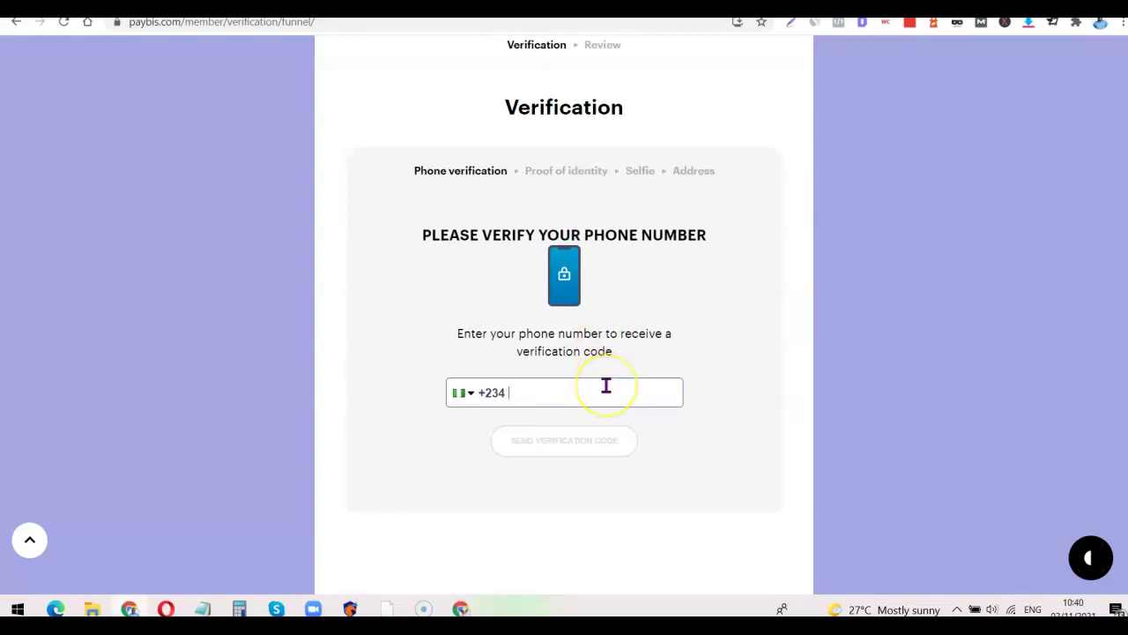
Step: Enter the phone number, request a verification code and submit the four-digit code received
click(550, 446)
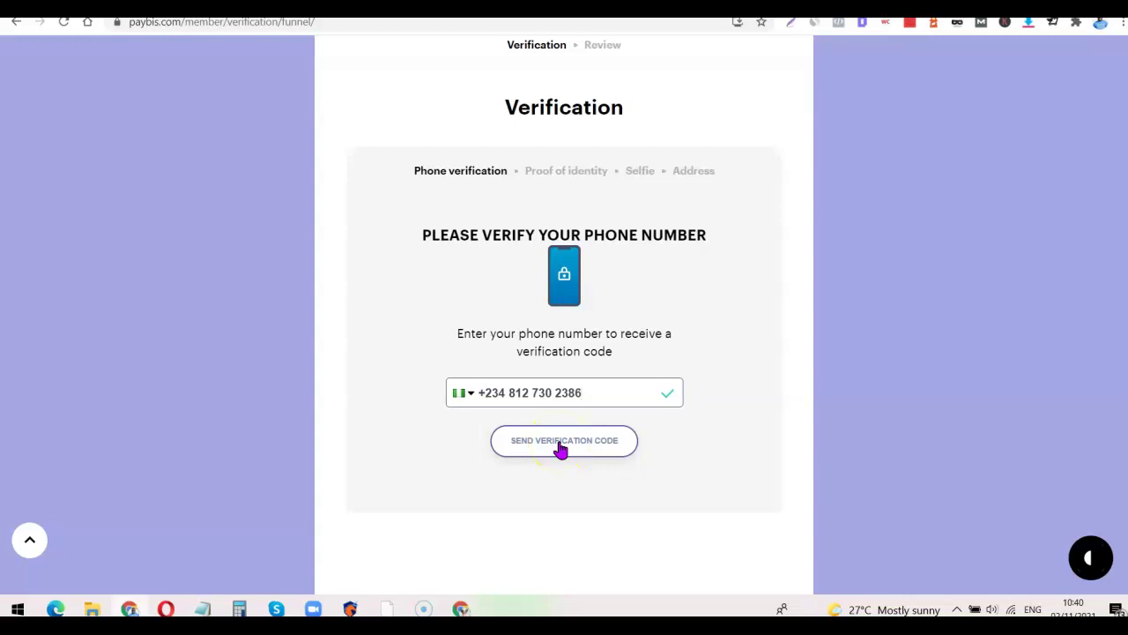
click(561, 449)
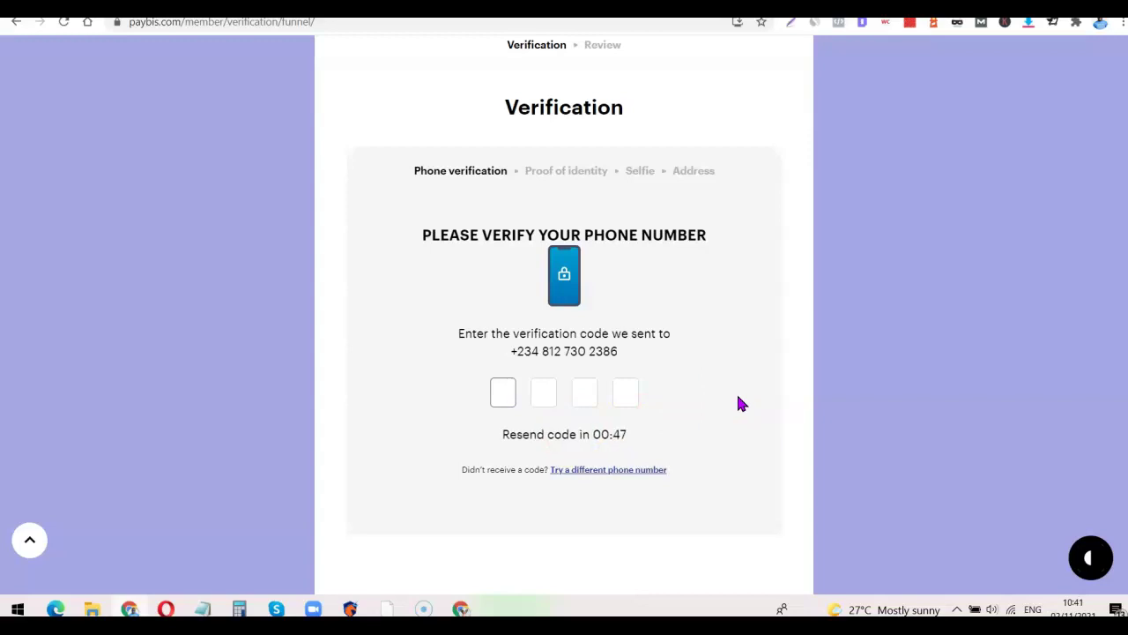
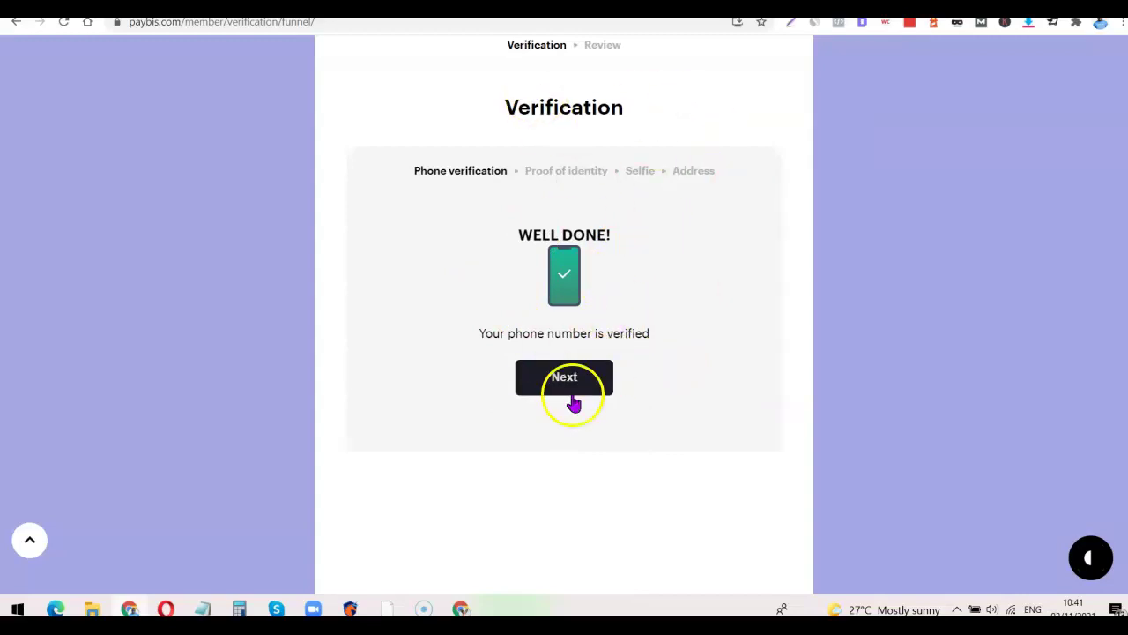
Step: Select Driver's license as the Nigerian ID type and begin uploading the document's front
click(601, 374)
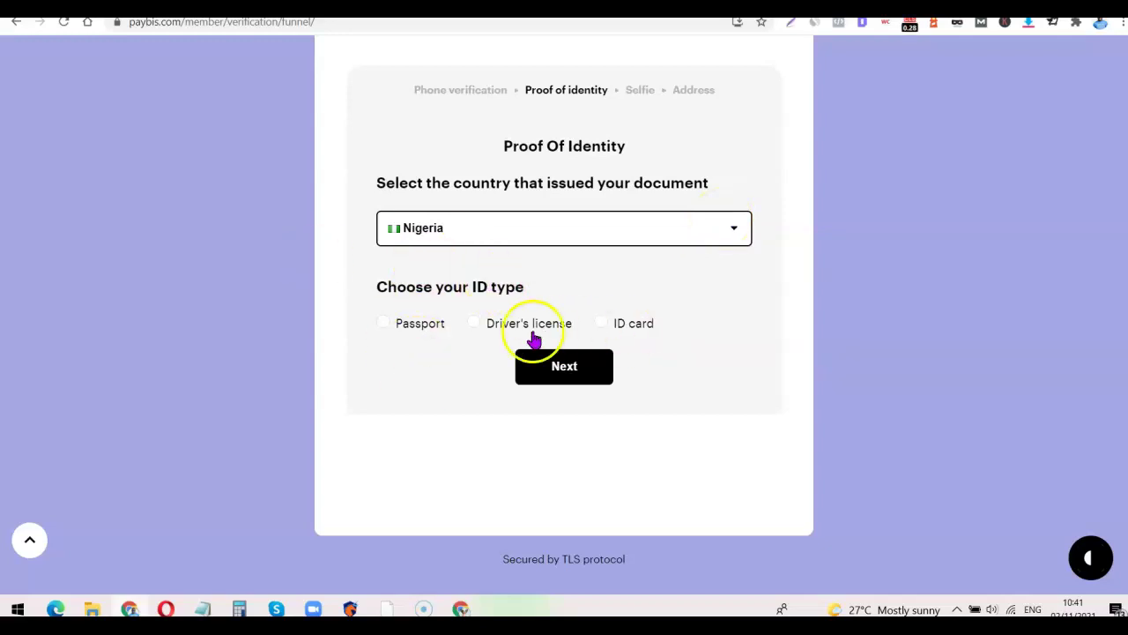
click(475, 325)
scroll(547, 231, down, 3)
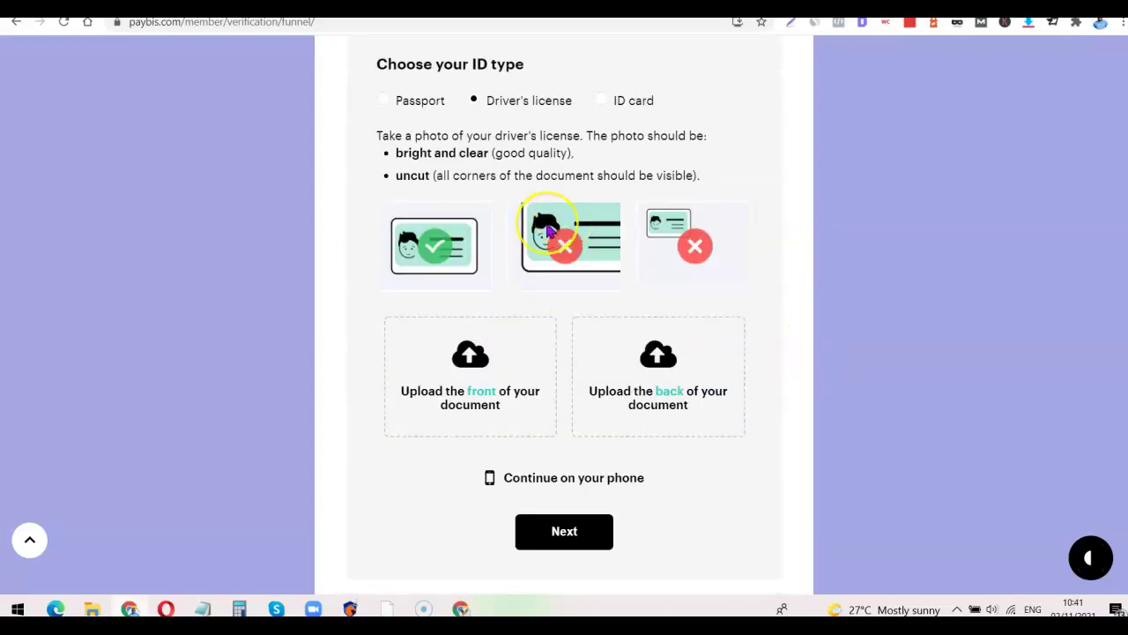
scroll(548, 231, up, 1)
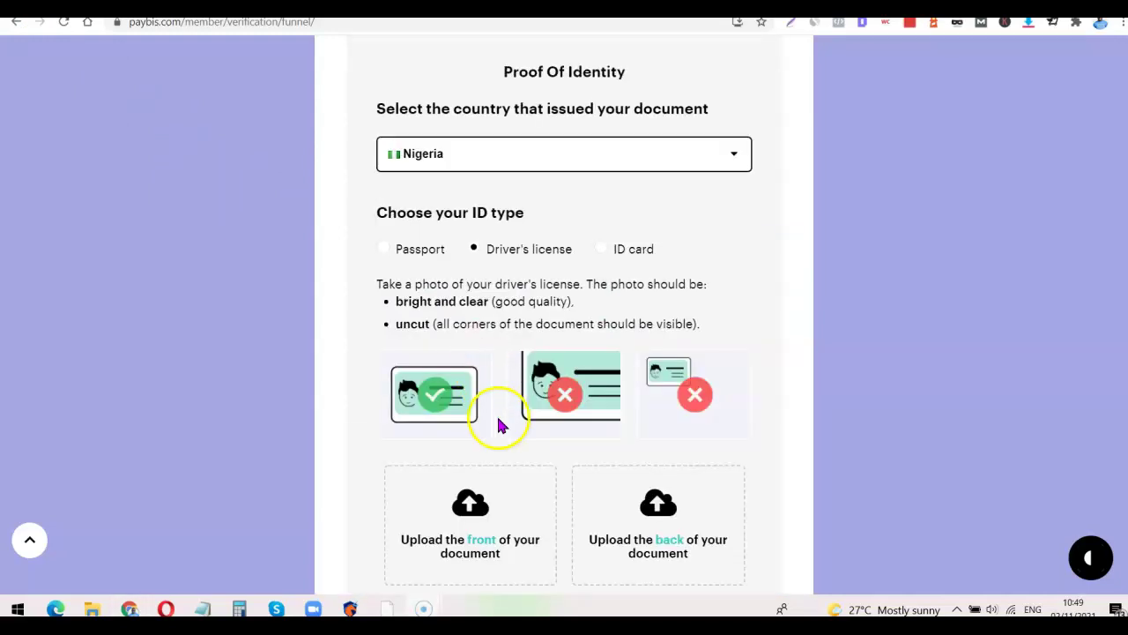
click(471, 499)
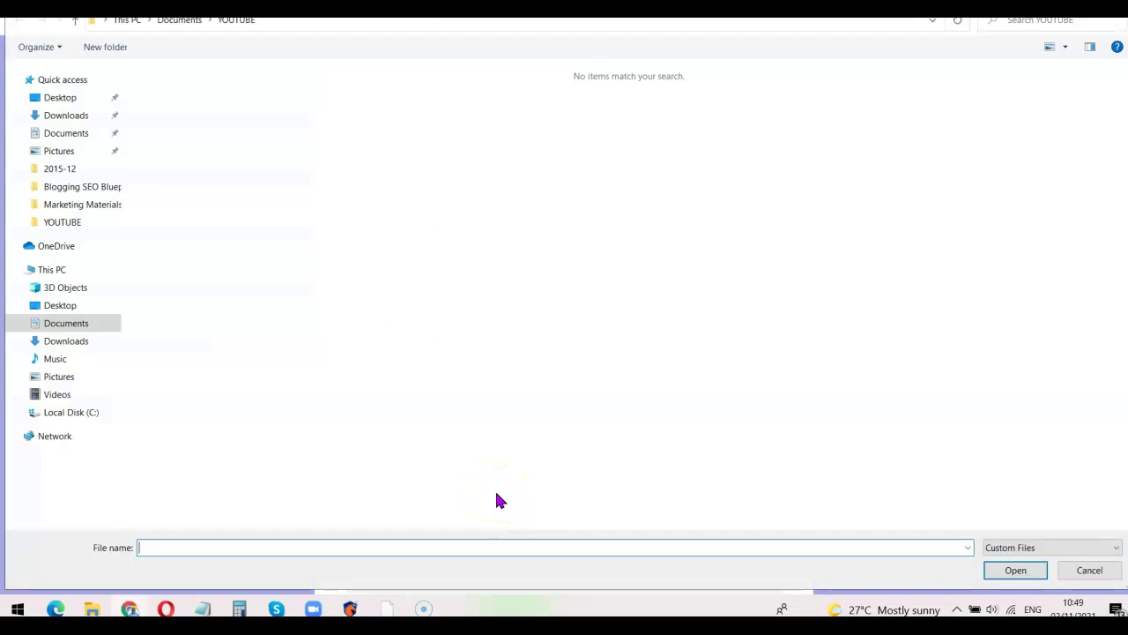
Step: Upload the two WhatsApp photos from Downloads as the licence front and back
click(68, 117)
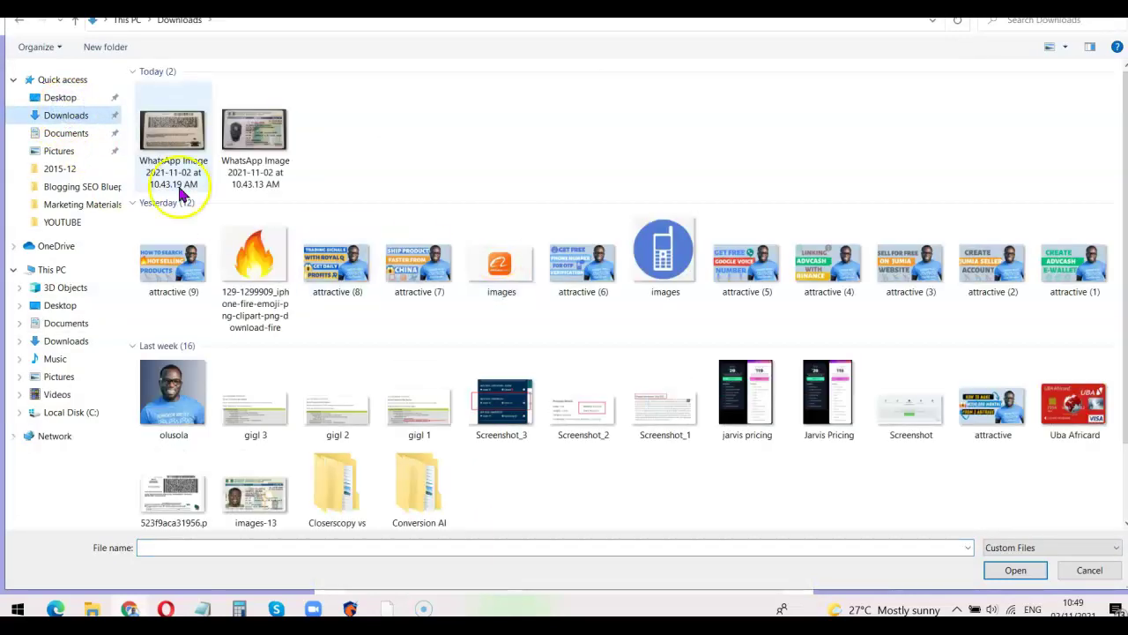
double_click(254, 131)
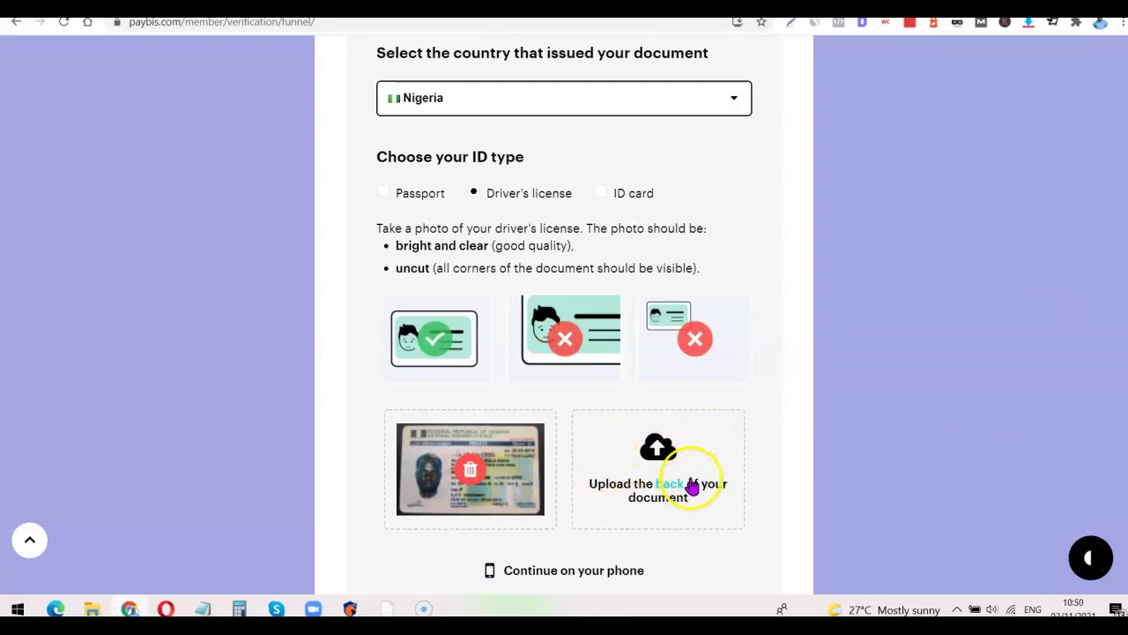
click(695, 454)
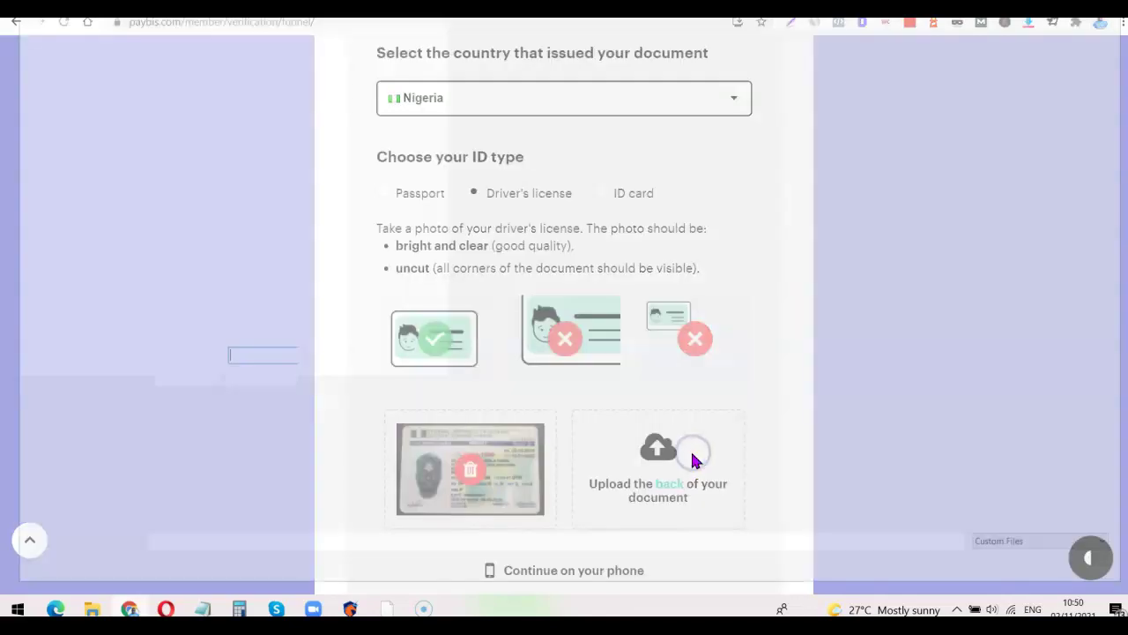
double_click(172, 133)
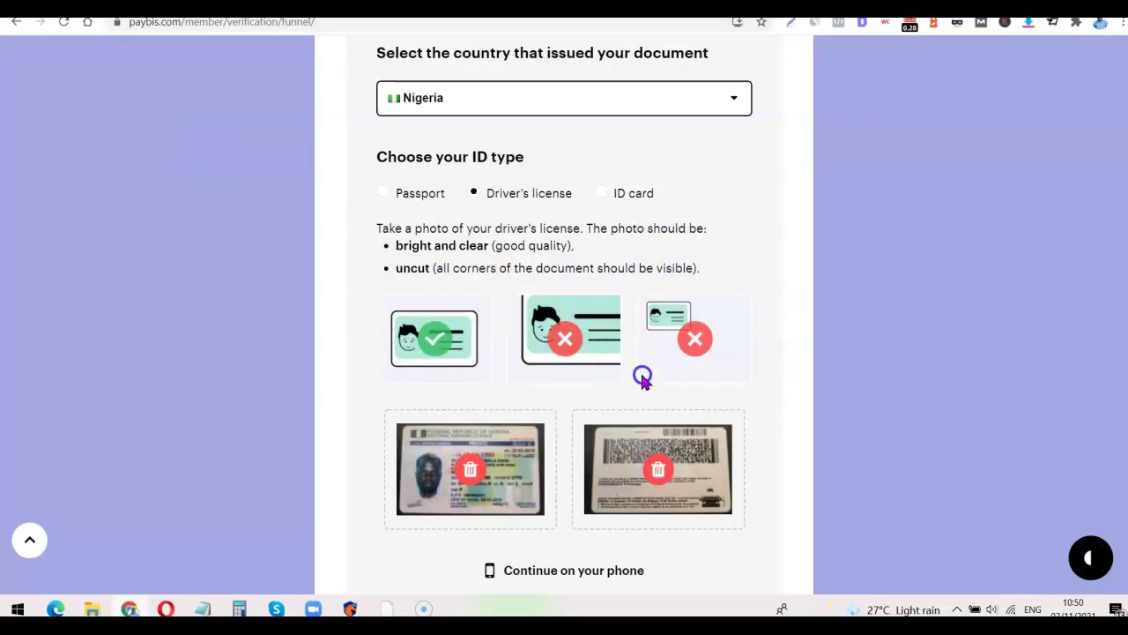
scroll(648, 375, down, 2)
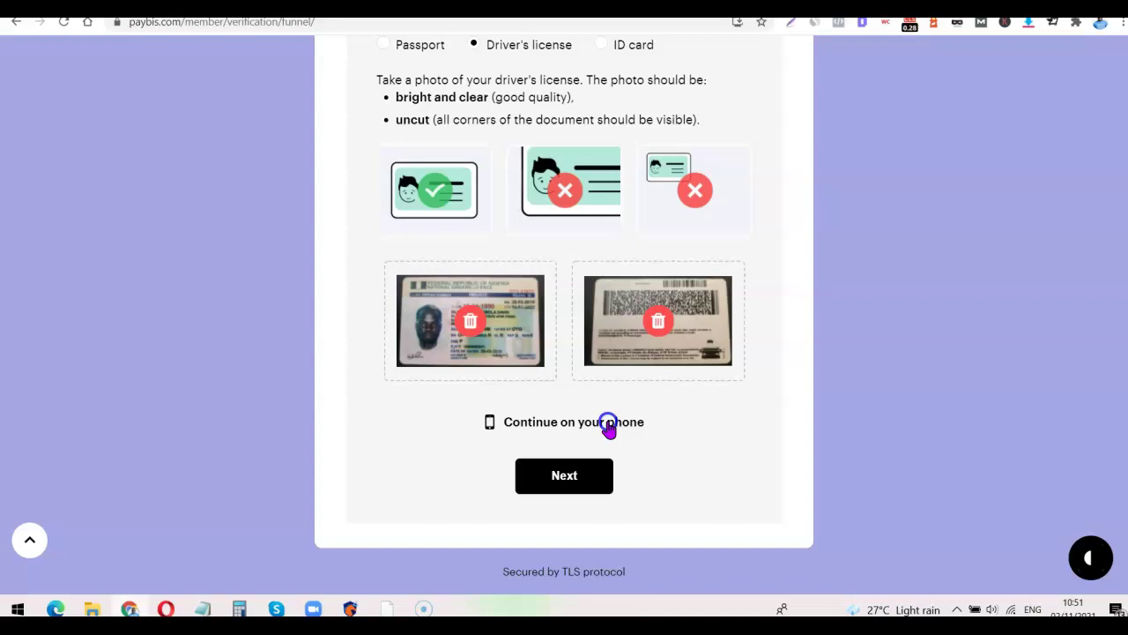
Step: Continue past document upload, acknowledge the scam warning, and complete the 3D selfie scan
click(565, 475)
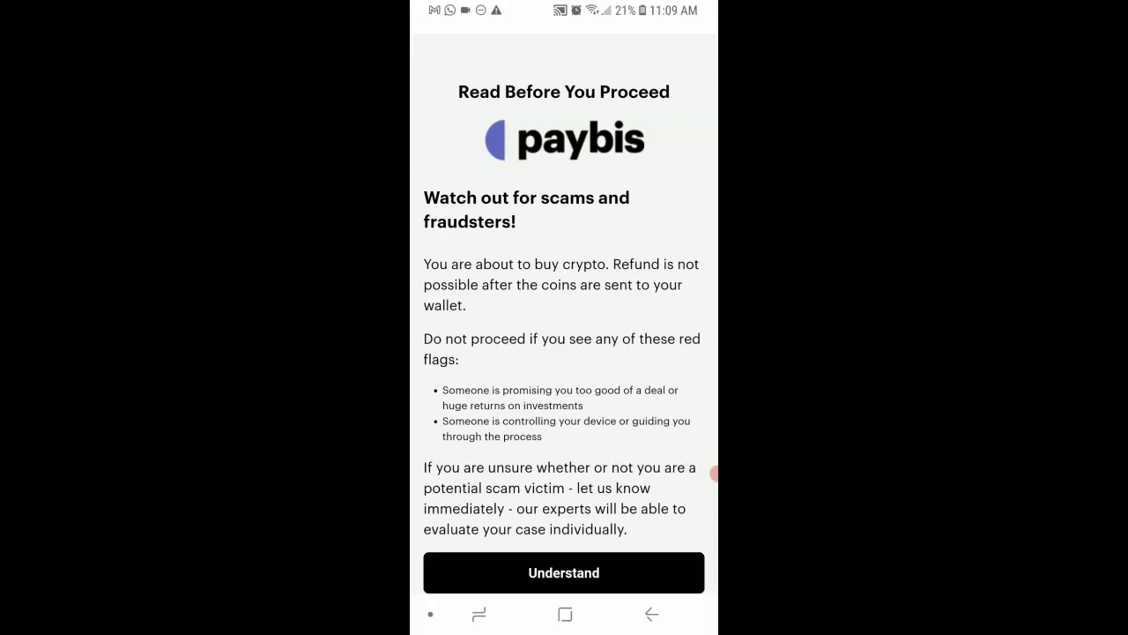
click(564, 572)
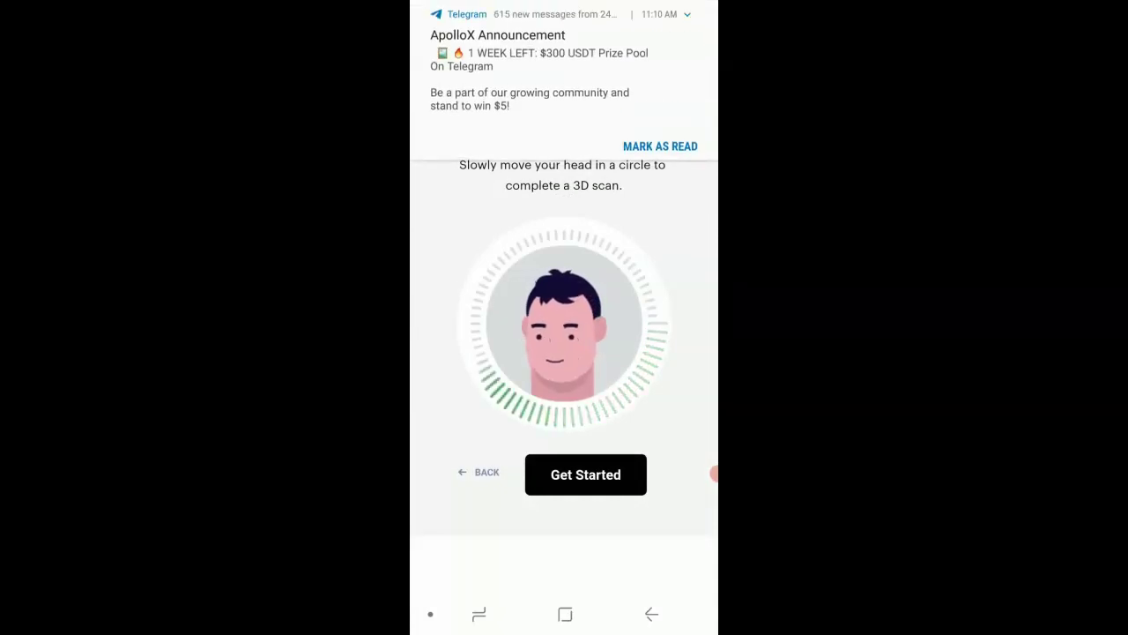
click(586, 475)
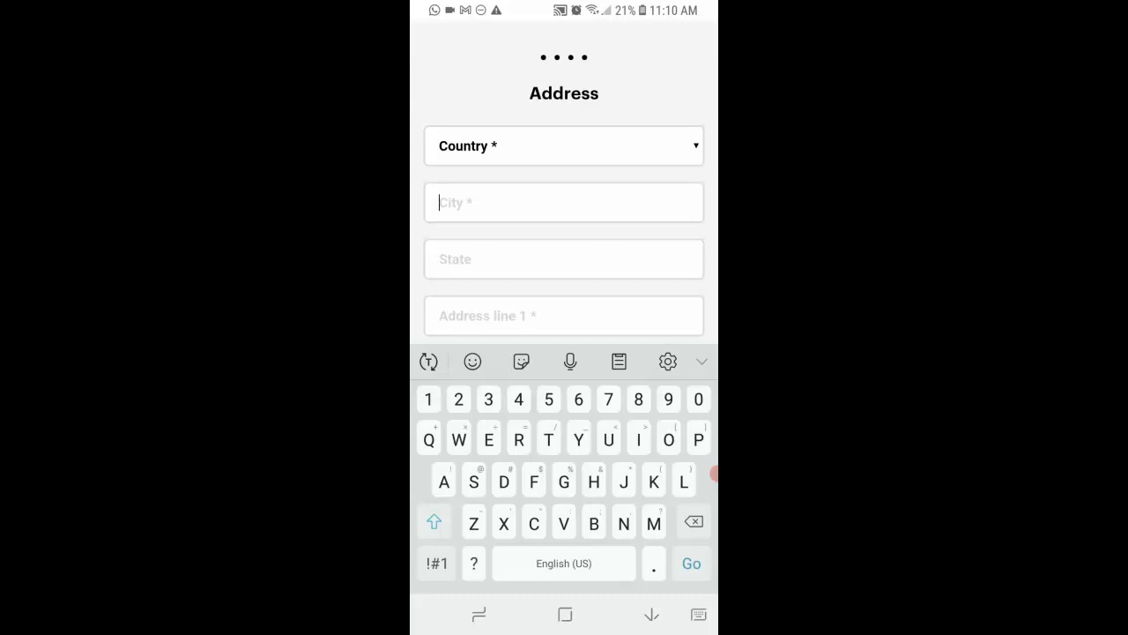
Step: Fill the address form with Nigeria as country and the city in capitals, then submit
click(652, 615)
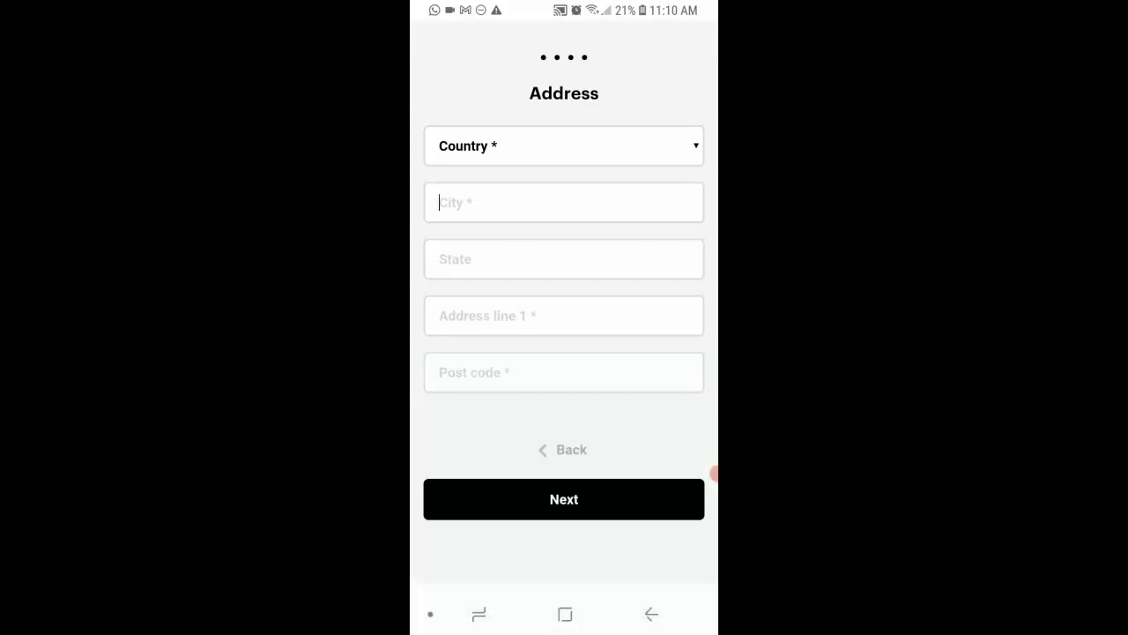
click(565, 145)
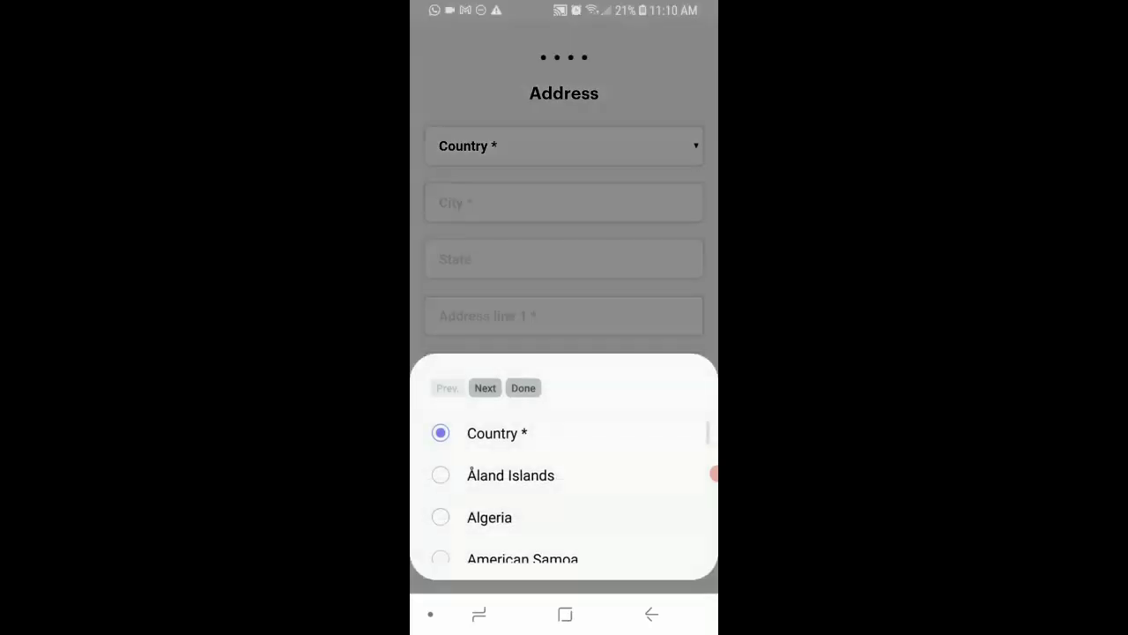
scroll(565, 494, down, 15)
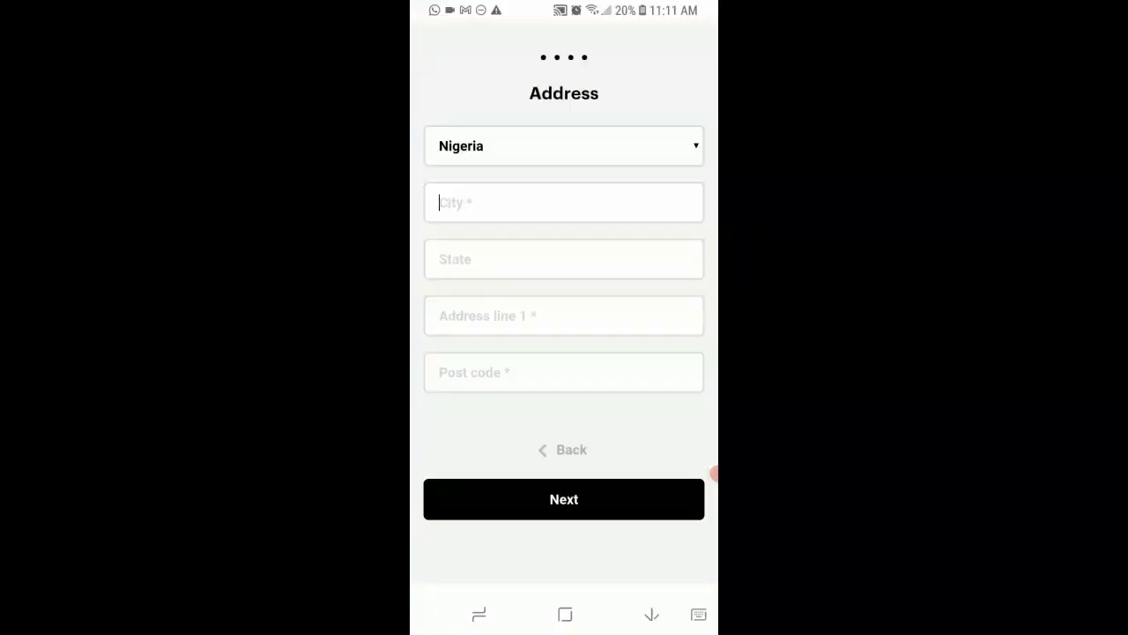
key(shift)
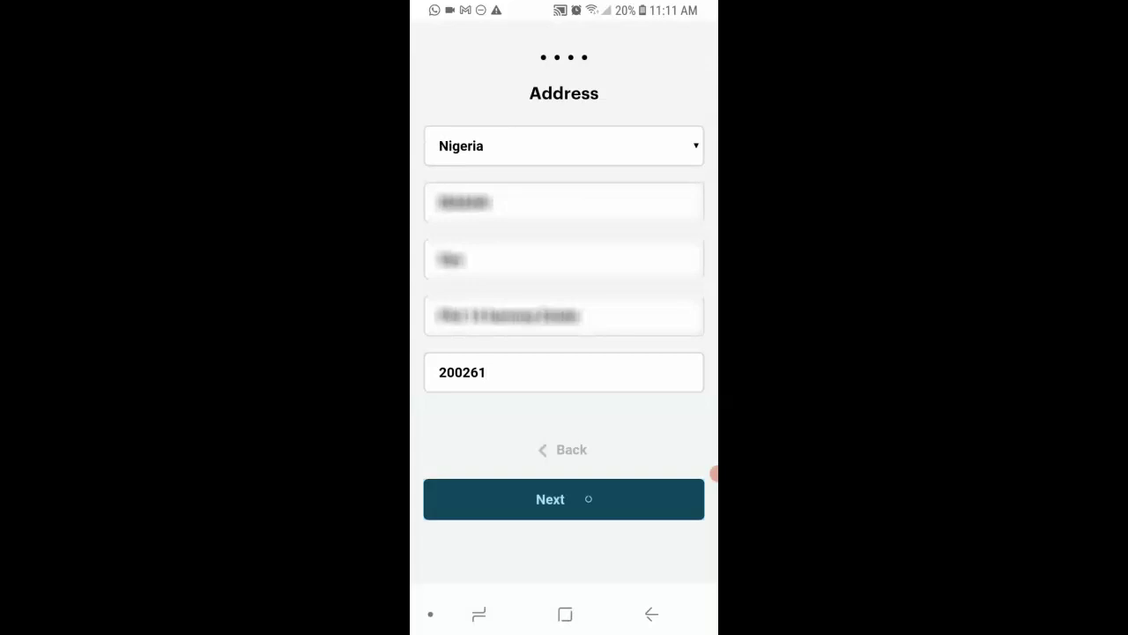
click(589, 499)
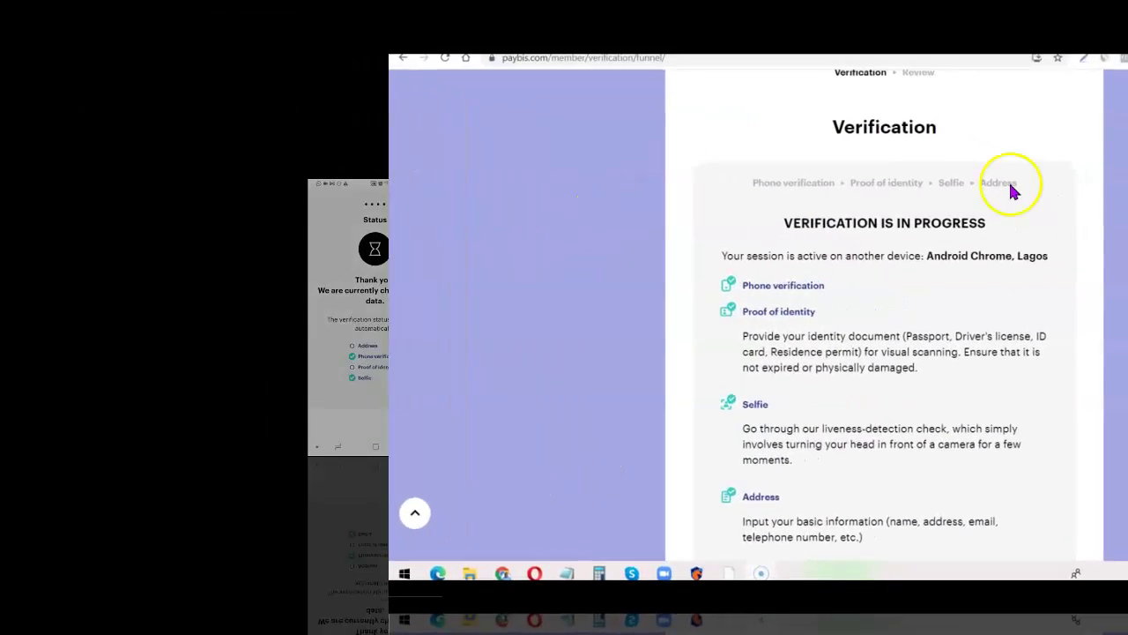
Step: Continue verification on this device to reach the NGN-to-BTC Exchange page
scroll(564, 352, down, 1)
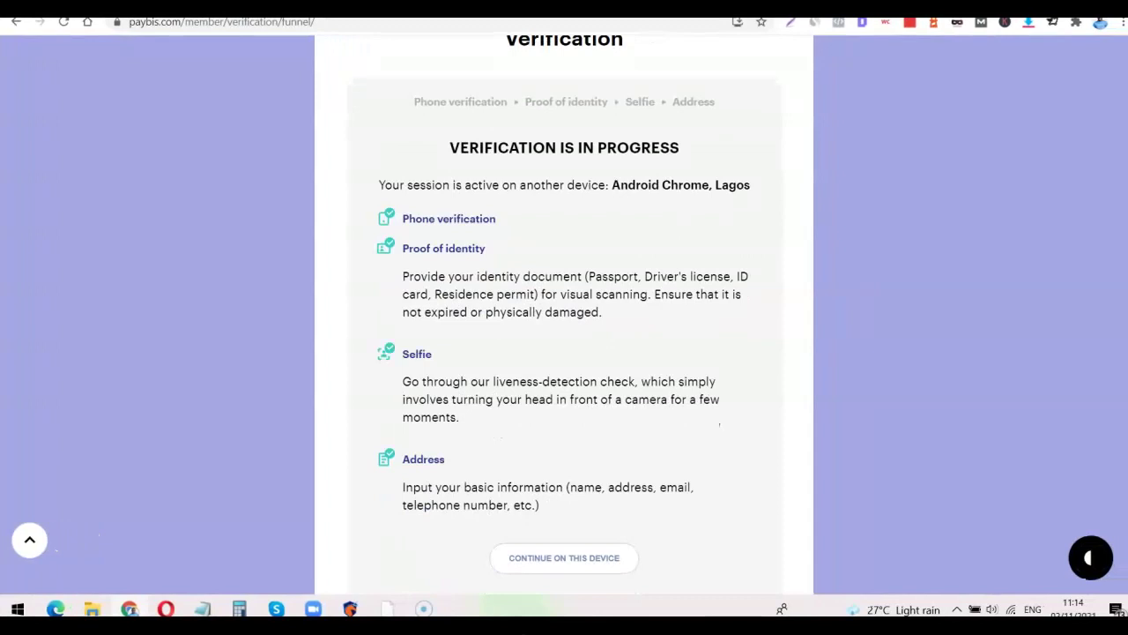
scroll(697, 267, down, 3)
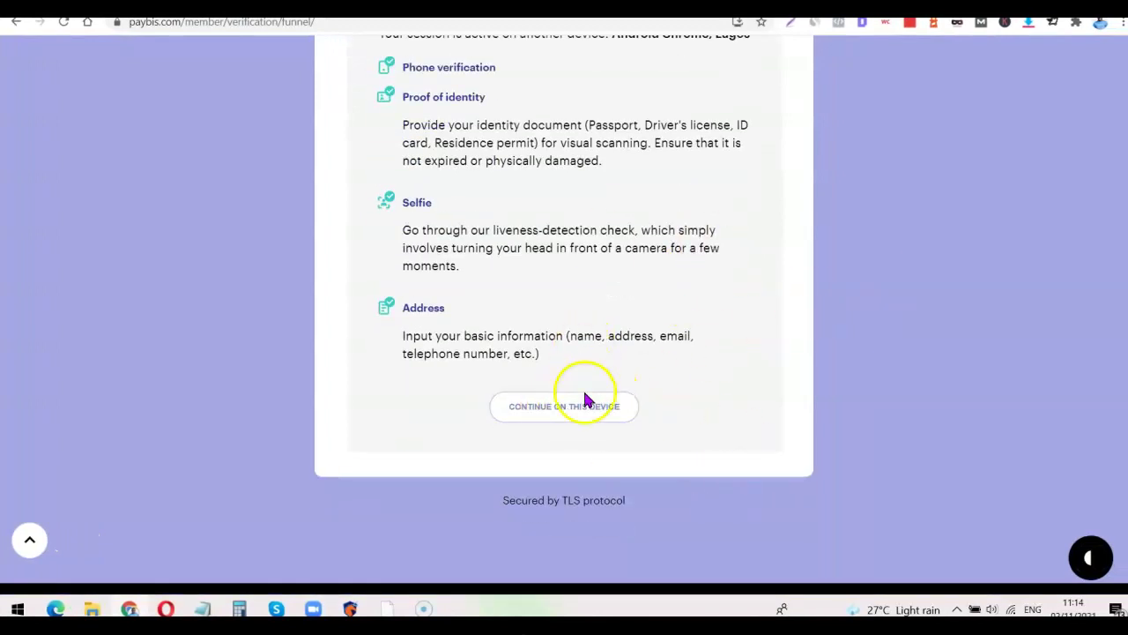
click(559, 418)
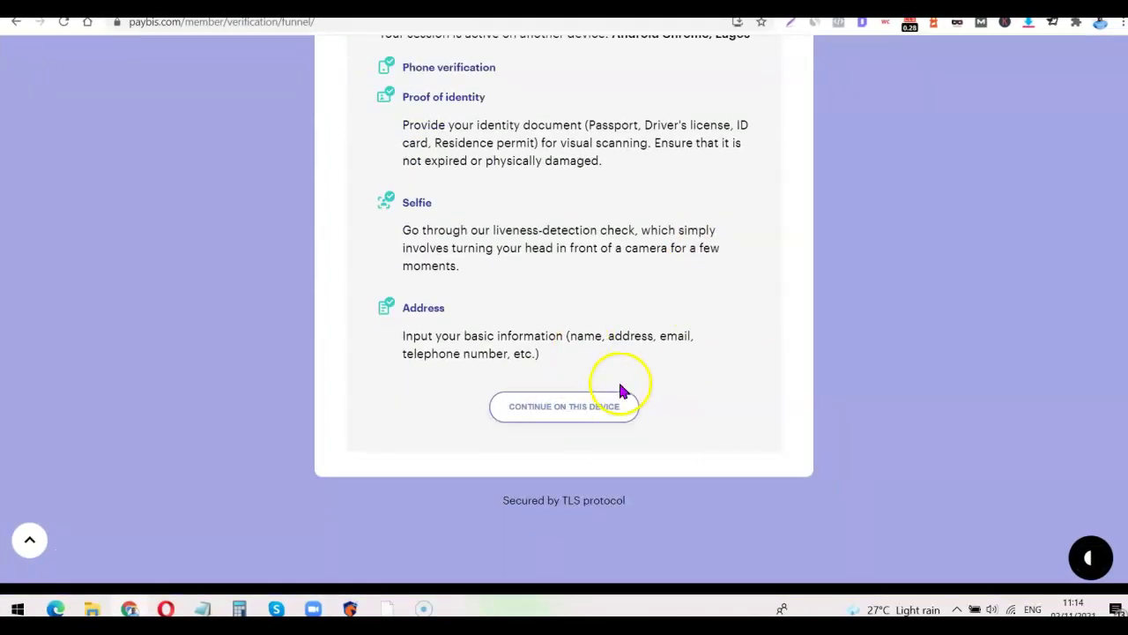
scroll(622, 390, up, 3)
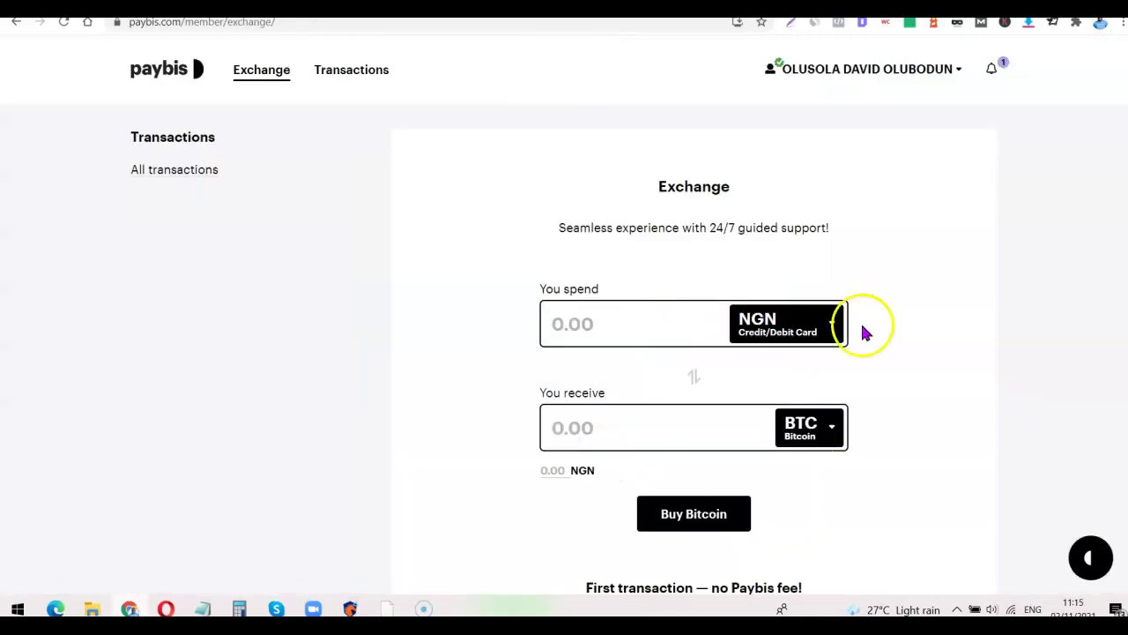